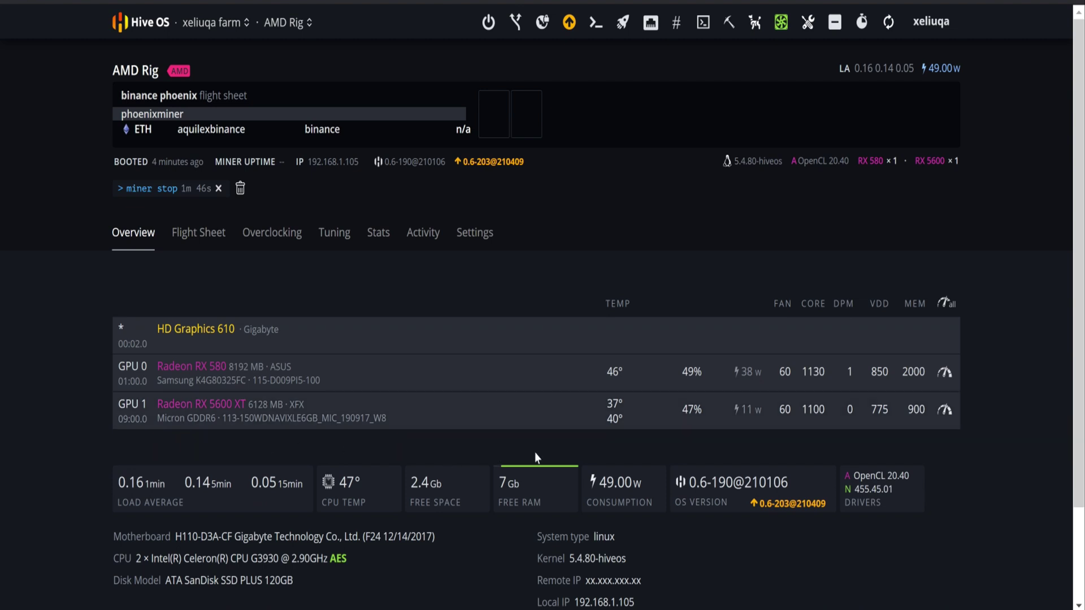
- Flash the navi10_MOD.rom VBIOS onto GPU 1, the Radeon RX 5600 XT, from Overclocking
click(278, 242)
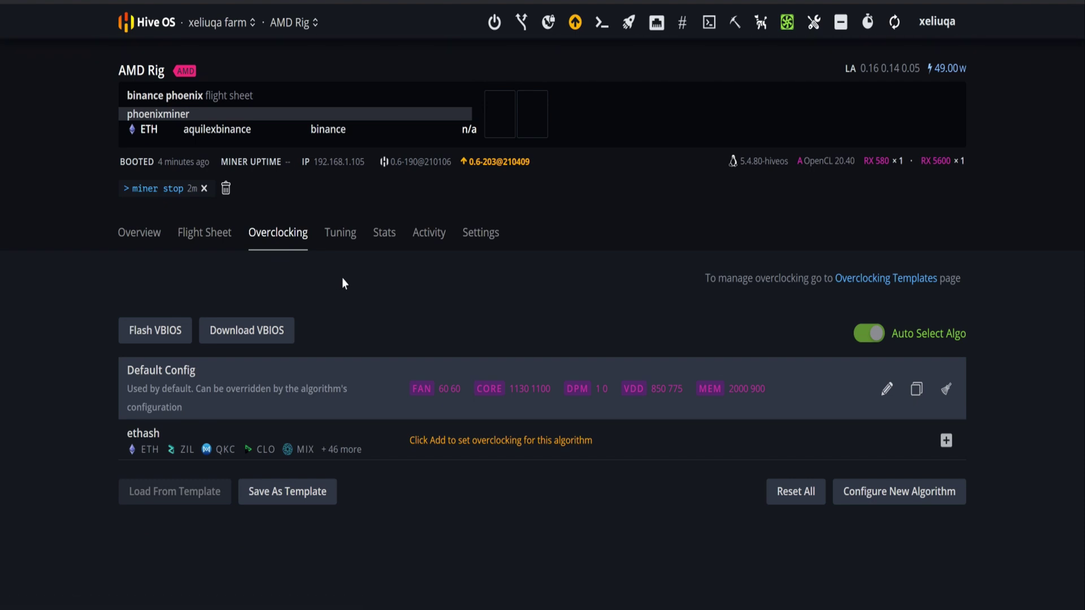
click(161, 334)
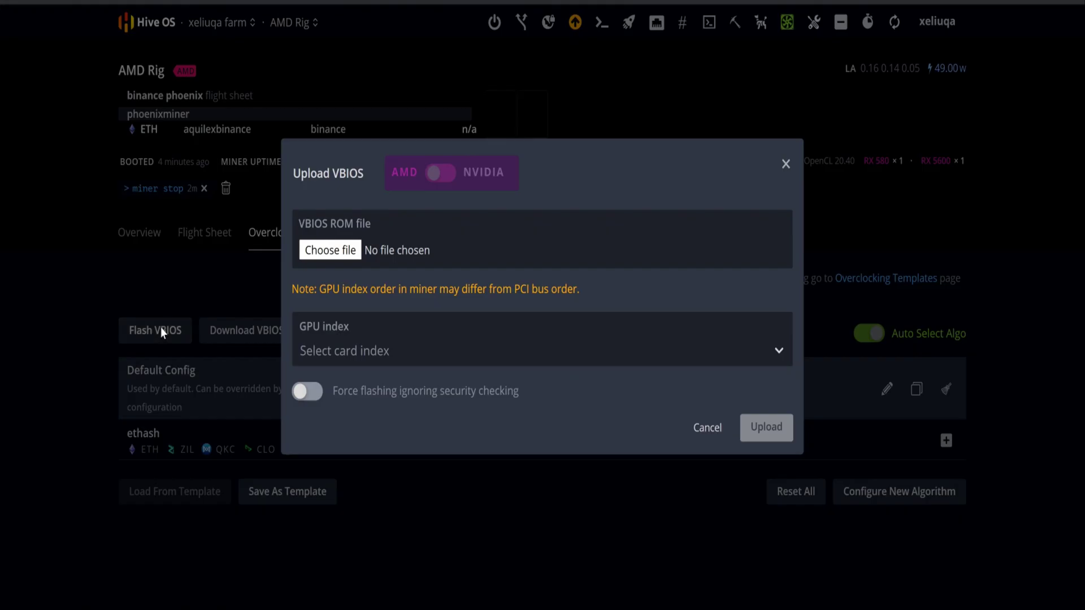
click(341, 256)
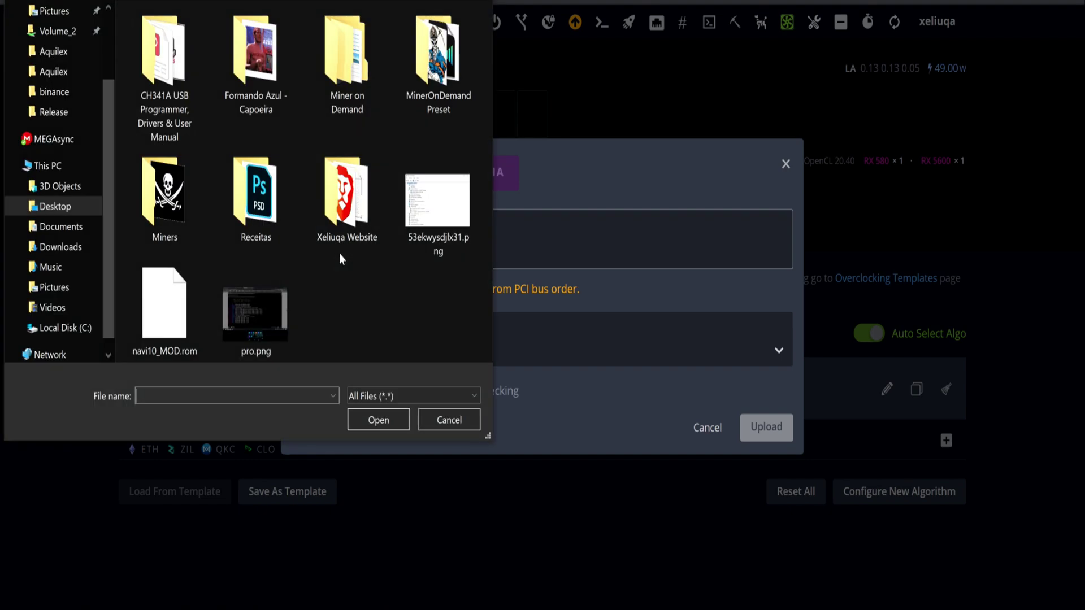
double_click(172, 303)
click(379, 342)
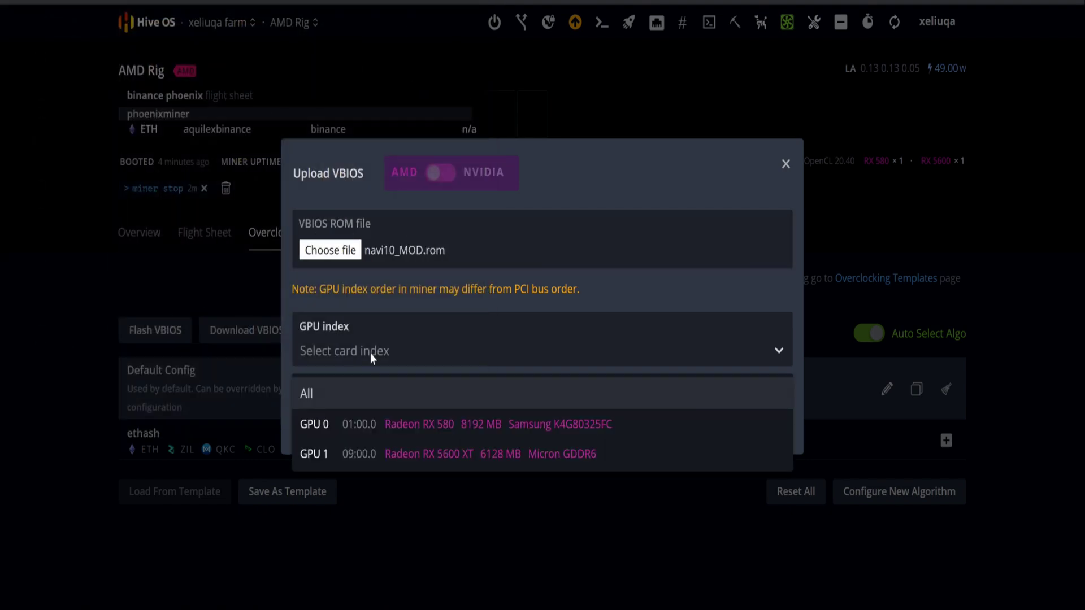
click(453, 453)
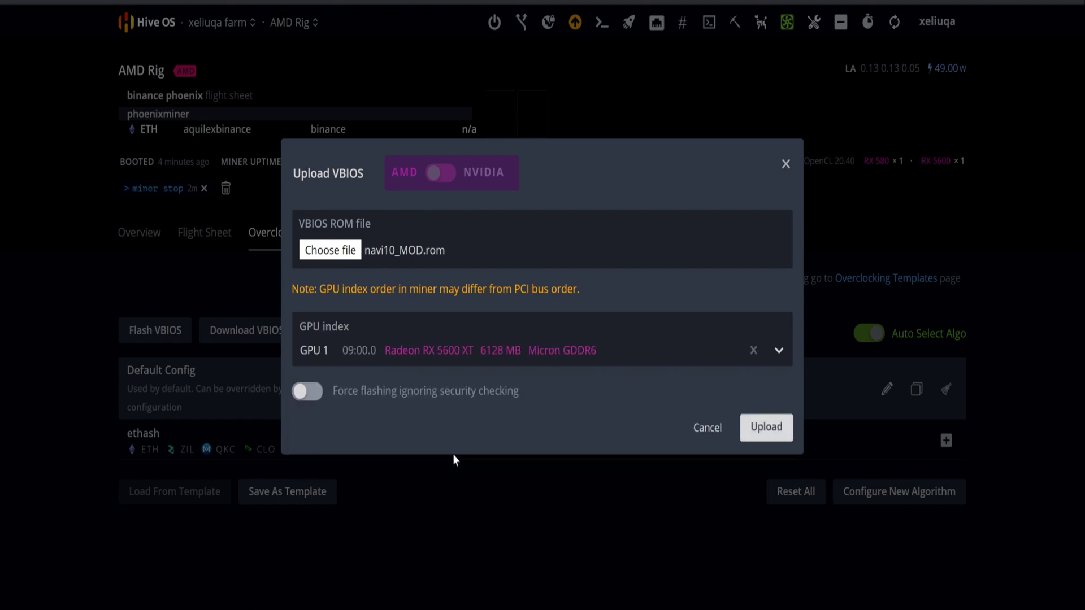
click(766, 434)
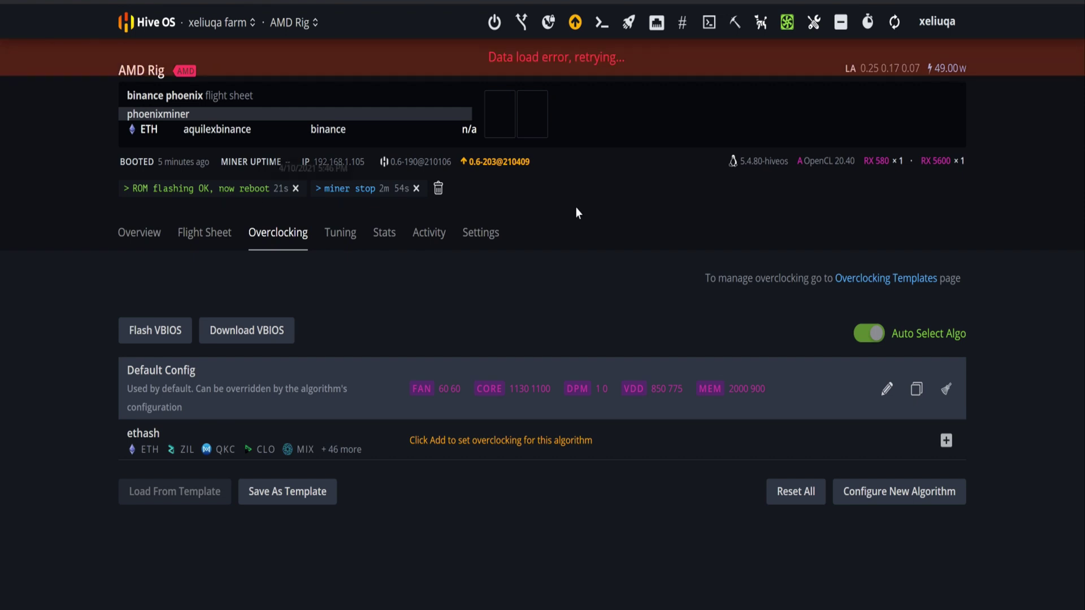
- Go back to the rig overview and let GPU 1 reload as a Radeon RX 5700
click(140, 233)
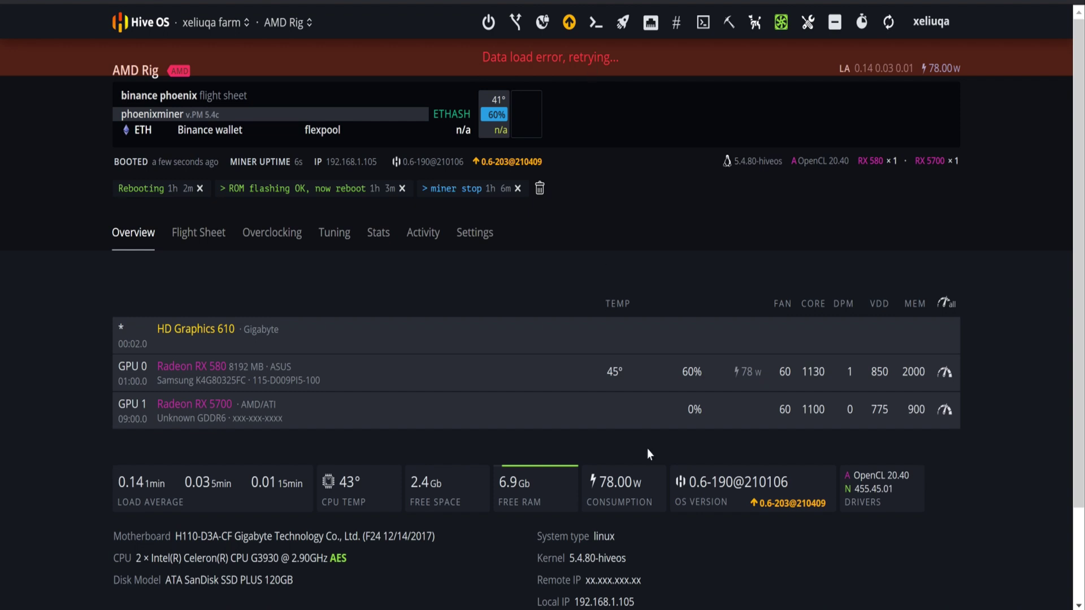
- Flash amd.rom onto GPU 1, now listed as Radeon RX 5700, via Flash VBIOS
click(273, 233)
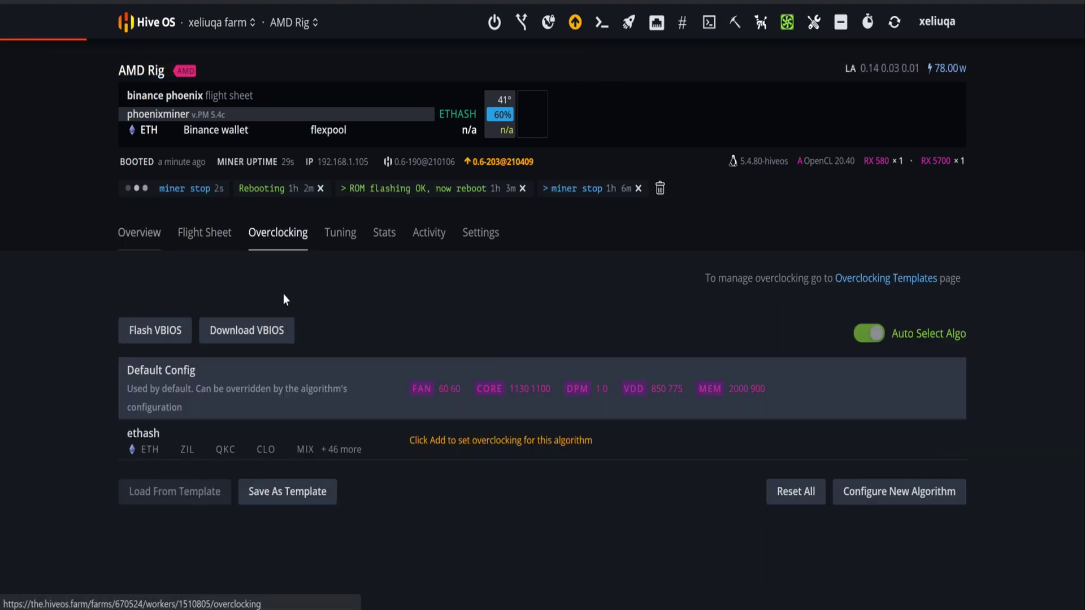
click(182, 326)
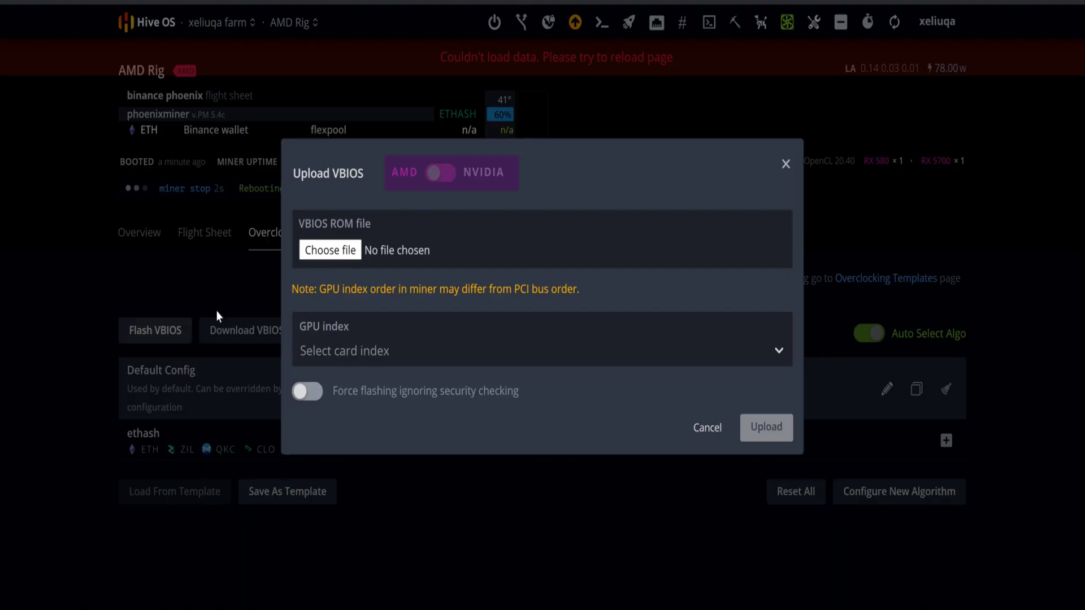
click(354, 257)
double_click(164, 308)
click(446, 348)
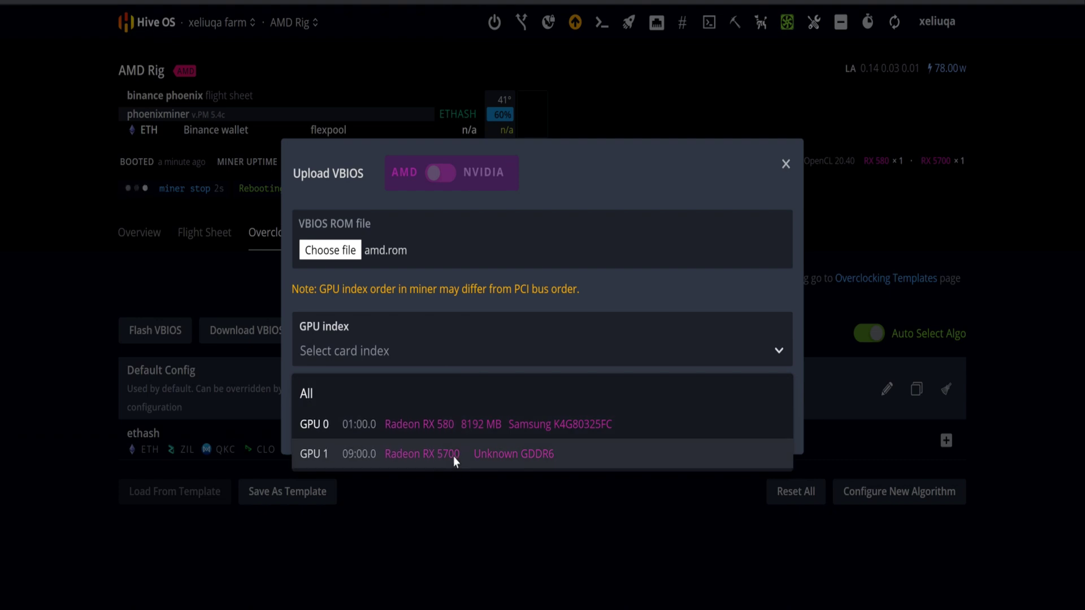
click(499, 454)
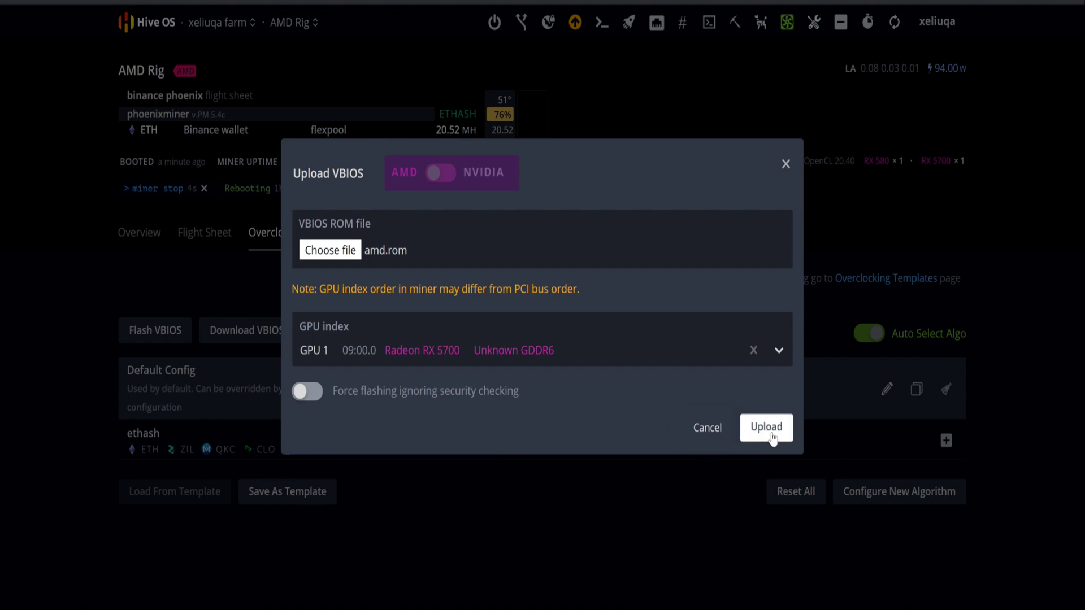
click(771, 433)
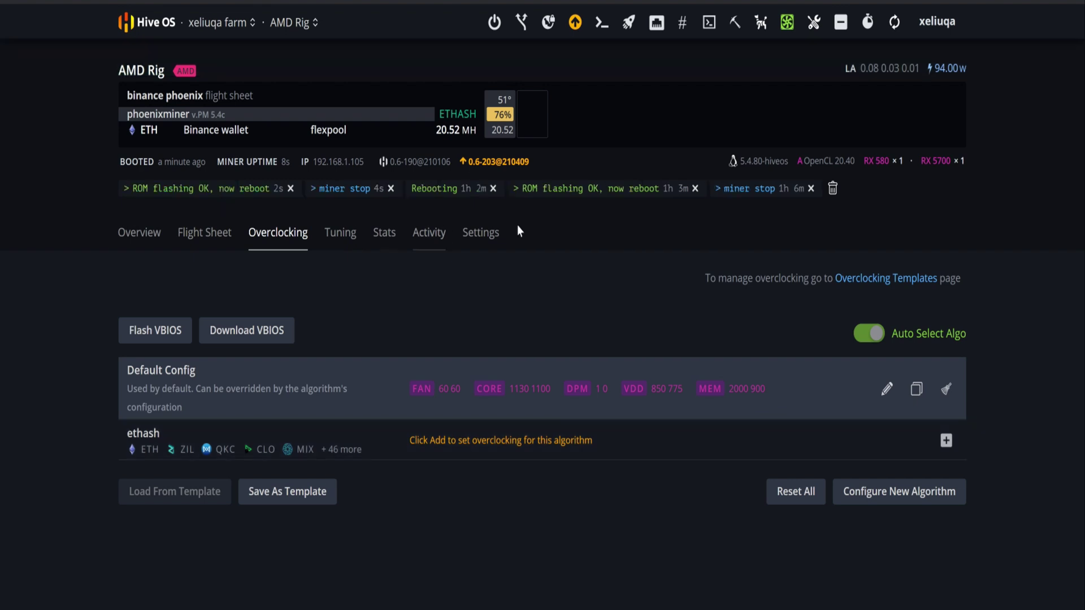
- Reboot the rig and check that GPU 1 shows as the Radeon RX 5600 XT again
click(494, 24)
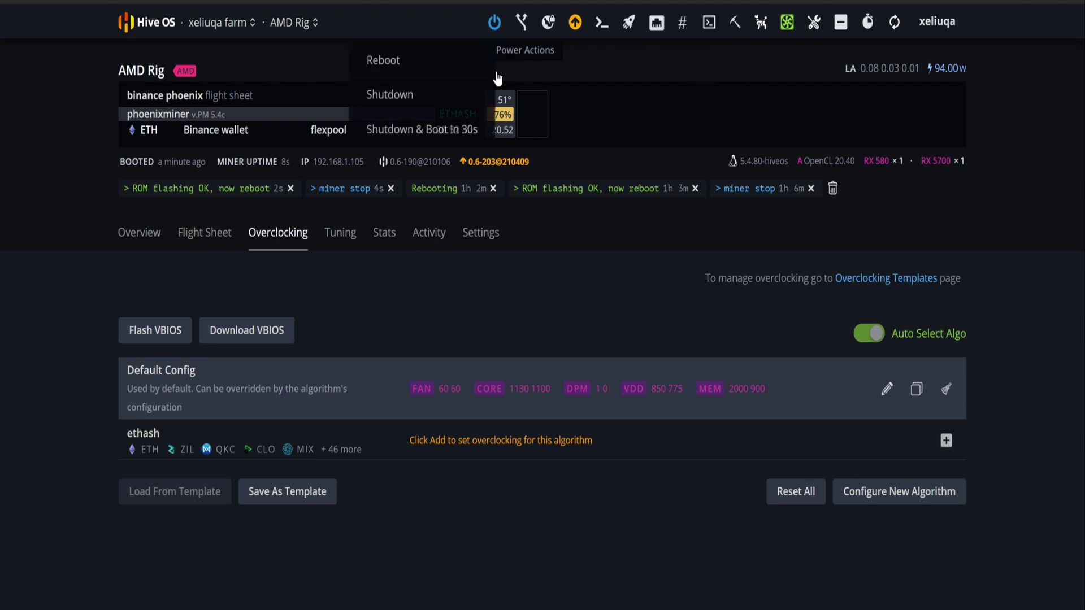
click(409, 63)
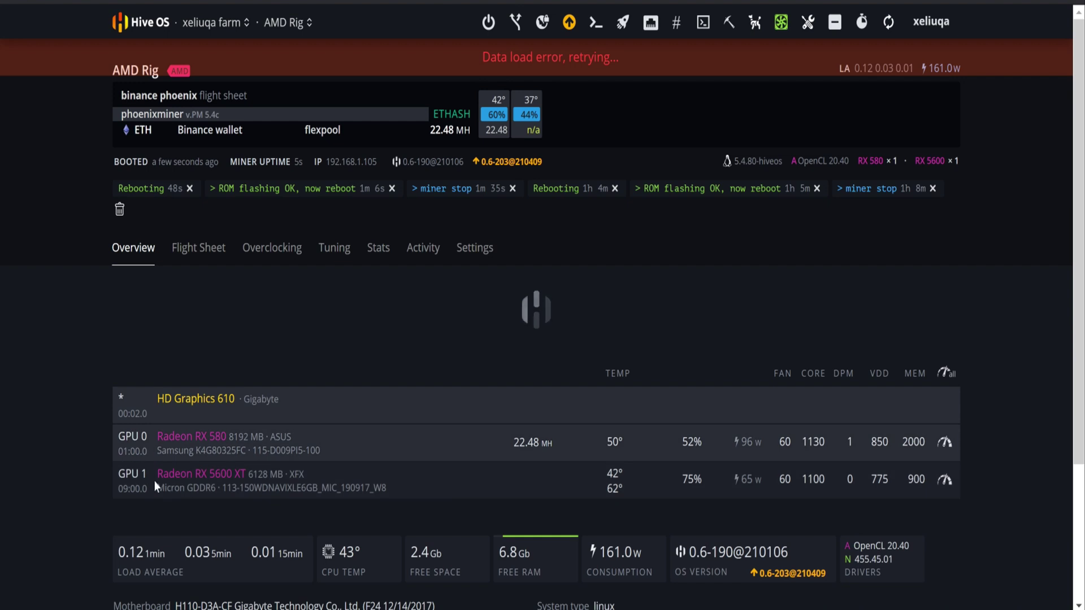
drag(116, 487, 279, 474)
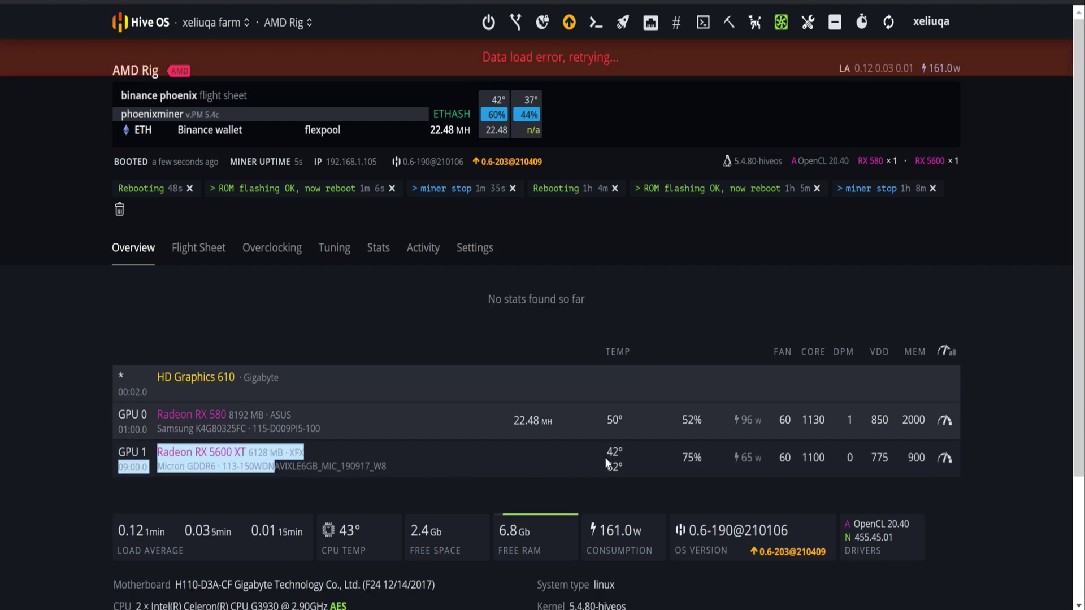
mouse_move(618, 460)
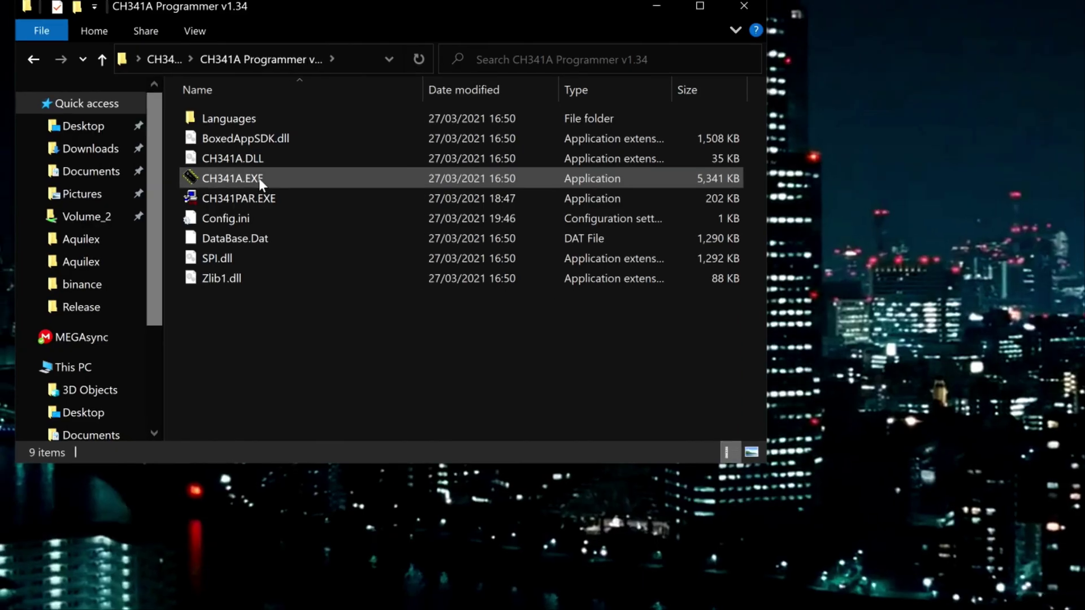
- Launch CH341A.EXE from the CH341A Programmer v1.34 folder
click(258, 178)
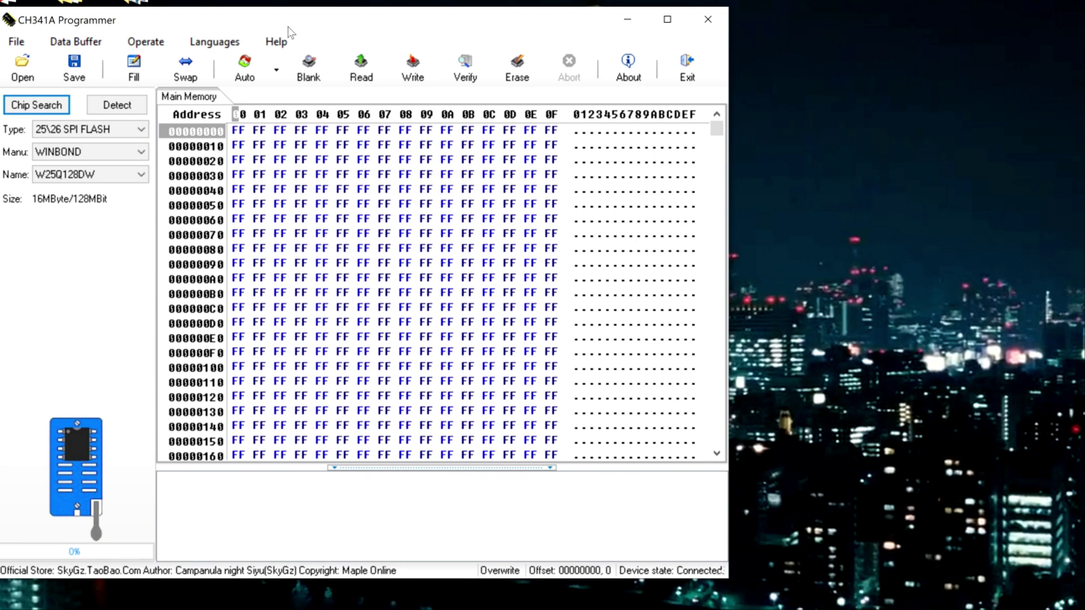
- Auto-detect the connected chip, which reports ID $81 as an ATMEL AT24C01B 24 EEPROM
click(121, 112)
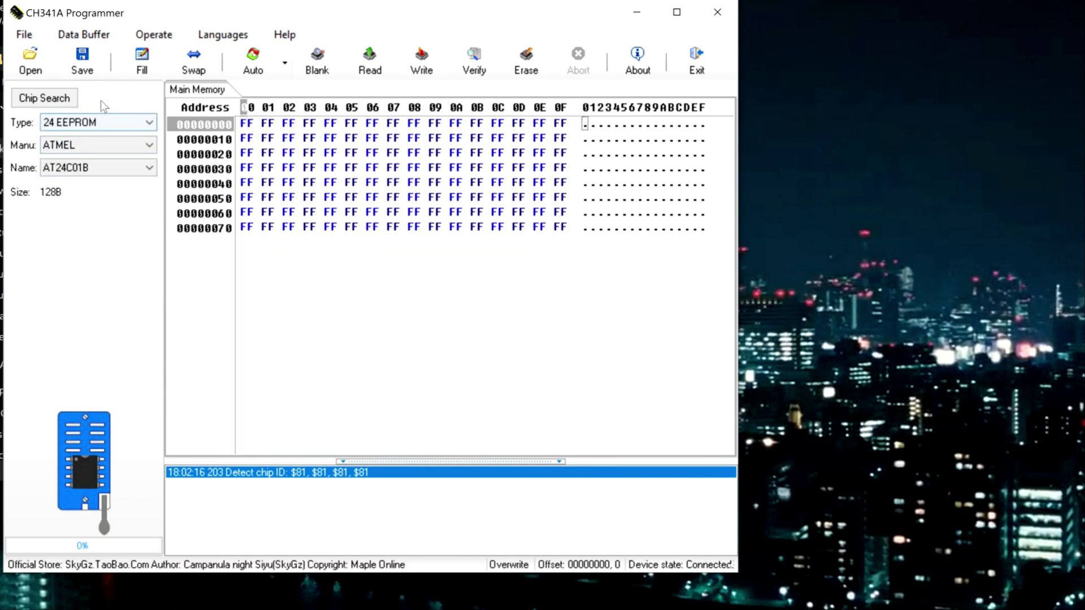
- Change the chip type to 25/26 SPI FLASH, WINBOND W25Q128DW (16MByte)
click(96, 127)
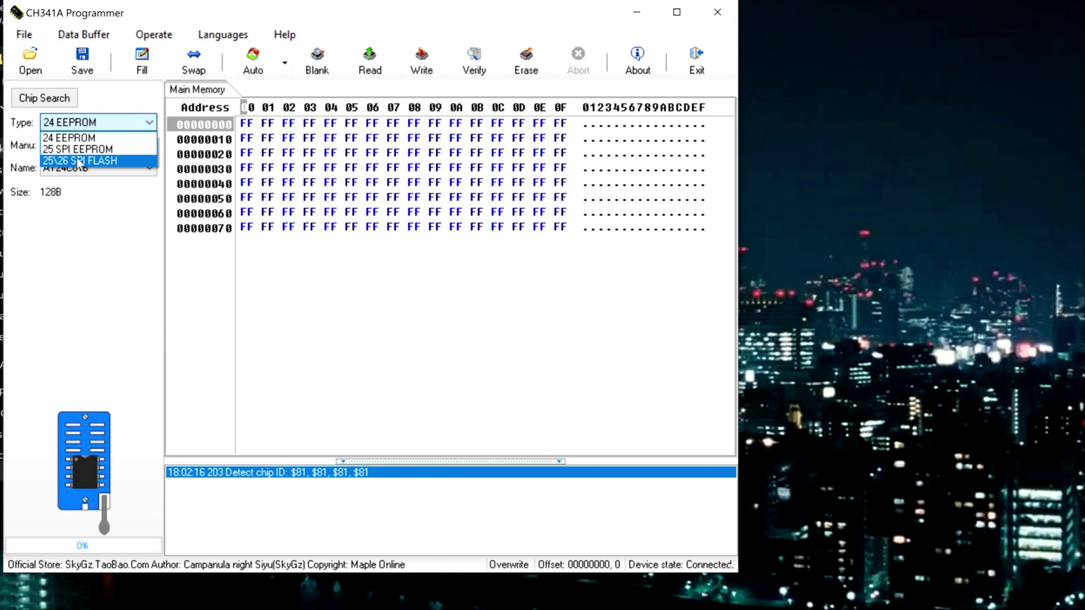
click(67, 162)
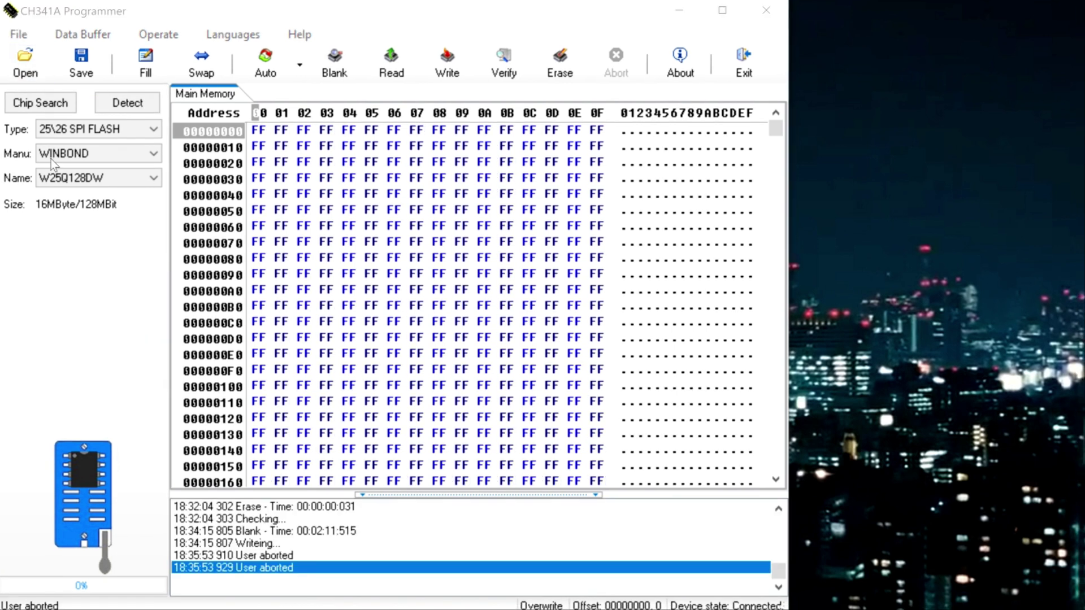
- Load amd.rom and auto erase, write and verify it onto the W25Q128DW, dismissing the mismatch warning
click(25, 62)
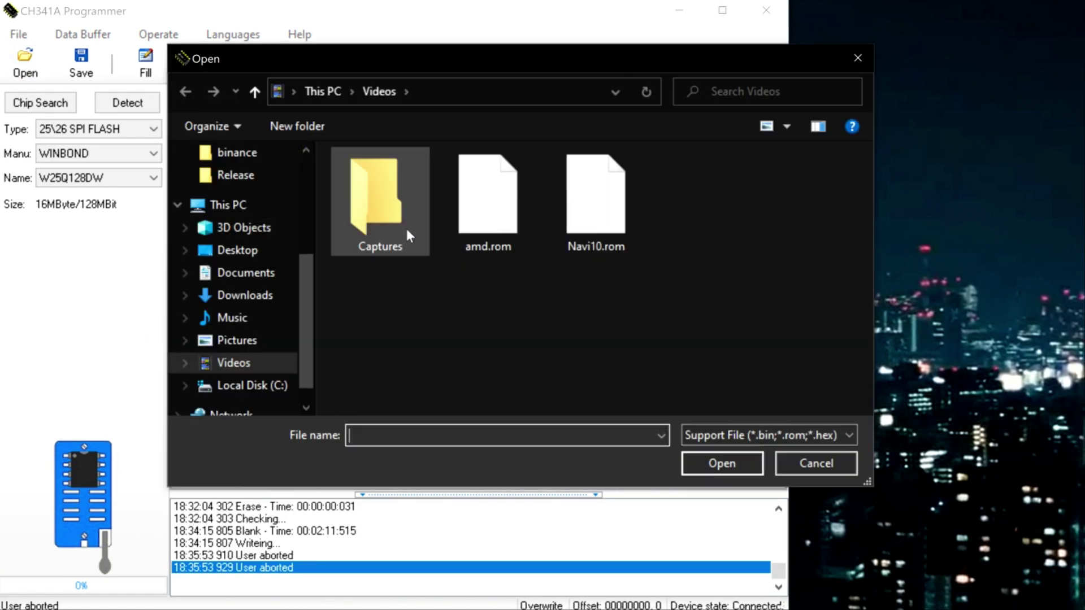
double_click(488, 198)
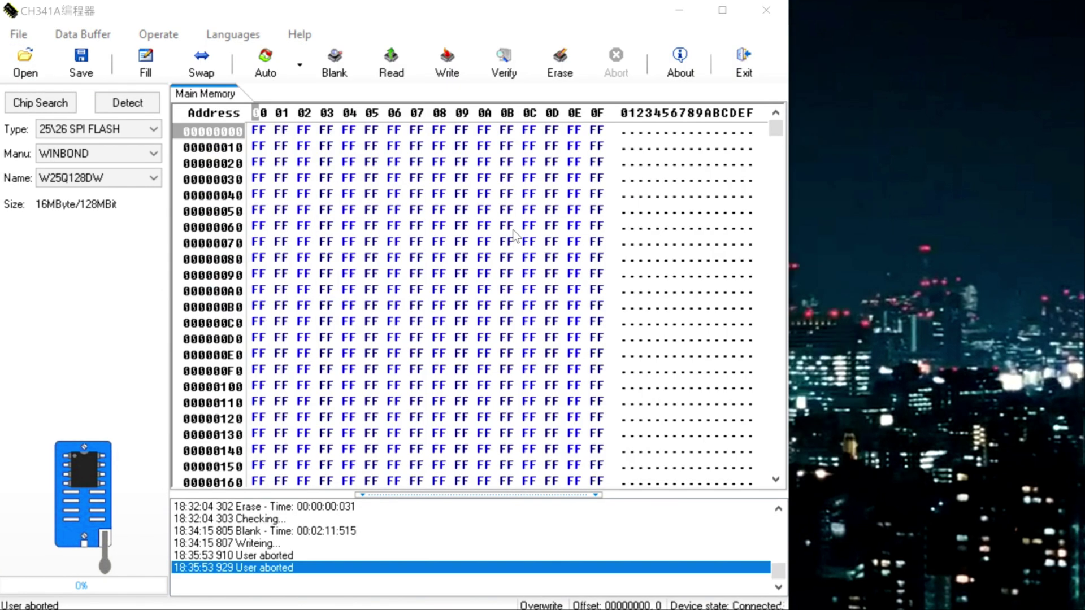
click(276, 73)
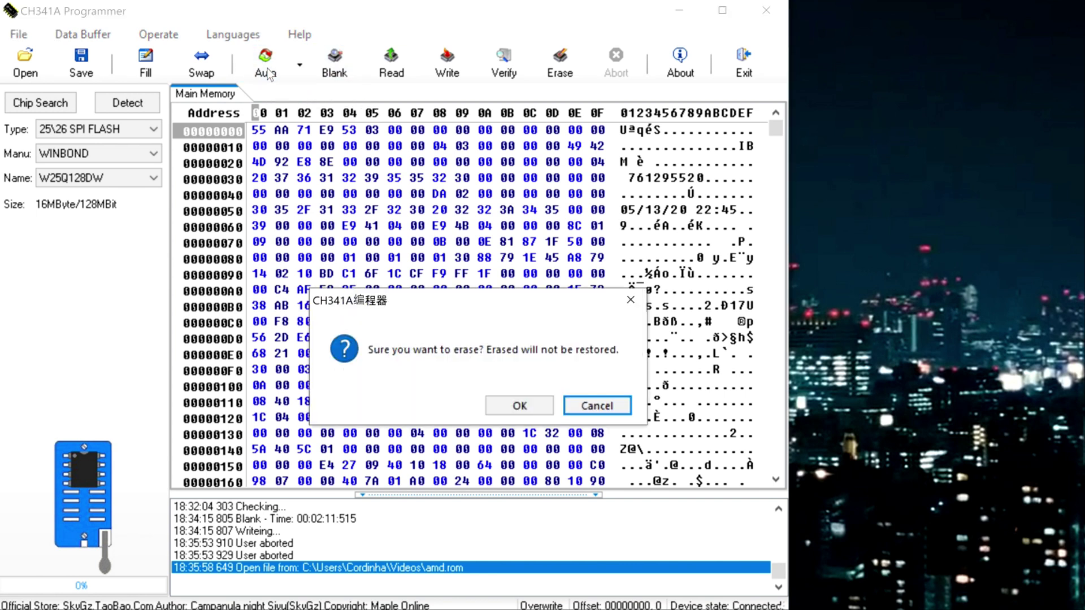
click(509, 411)
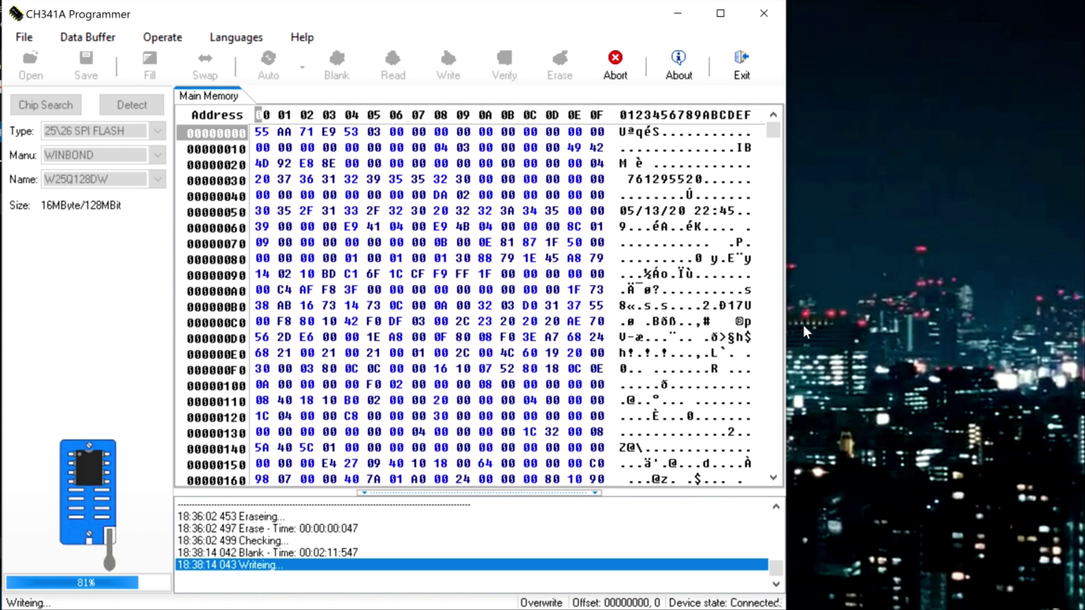
key(Return)
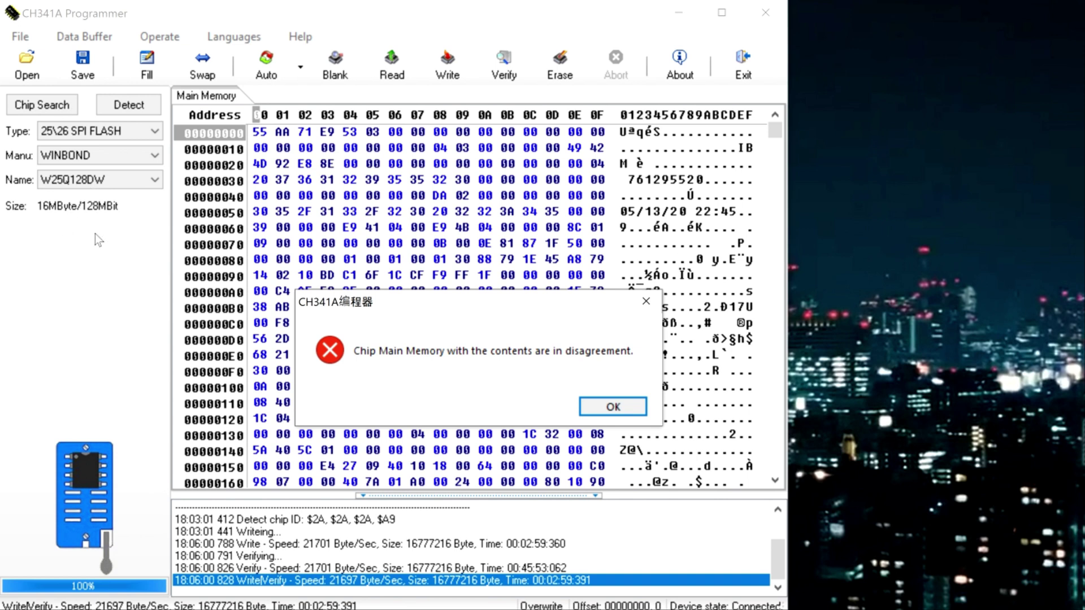
click(586, 411)
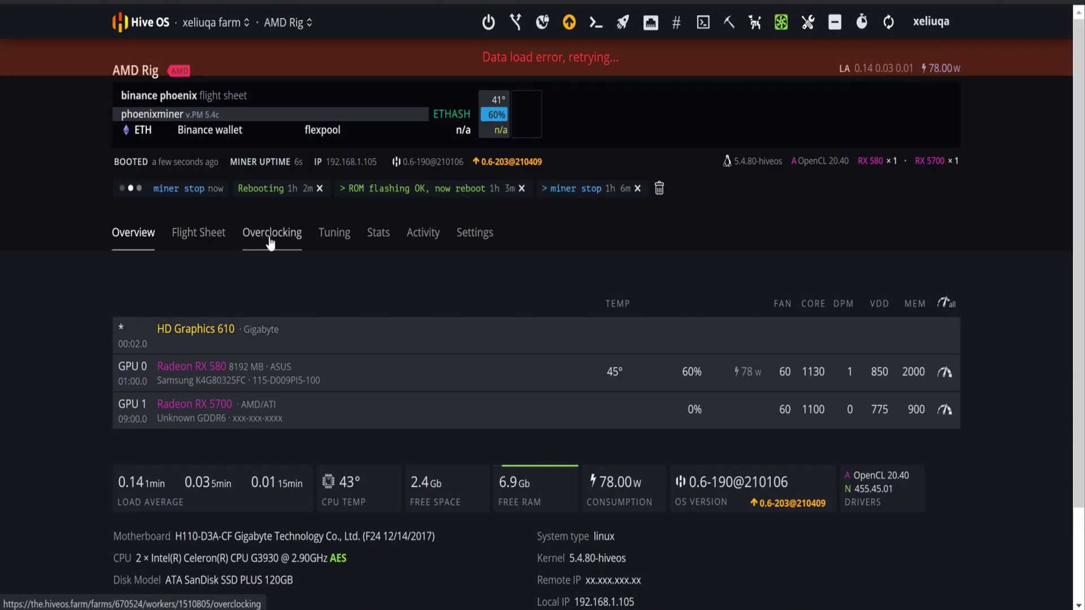
- Upload amd.rom as the VBIOS for the AMD Rig's GPU 1, the Radeon RX 5700
click(274, 233)
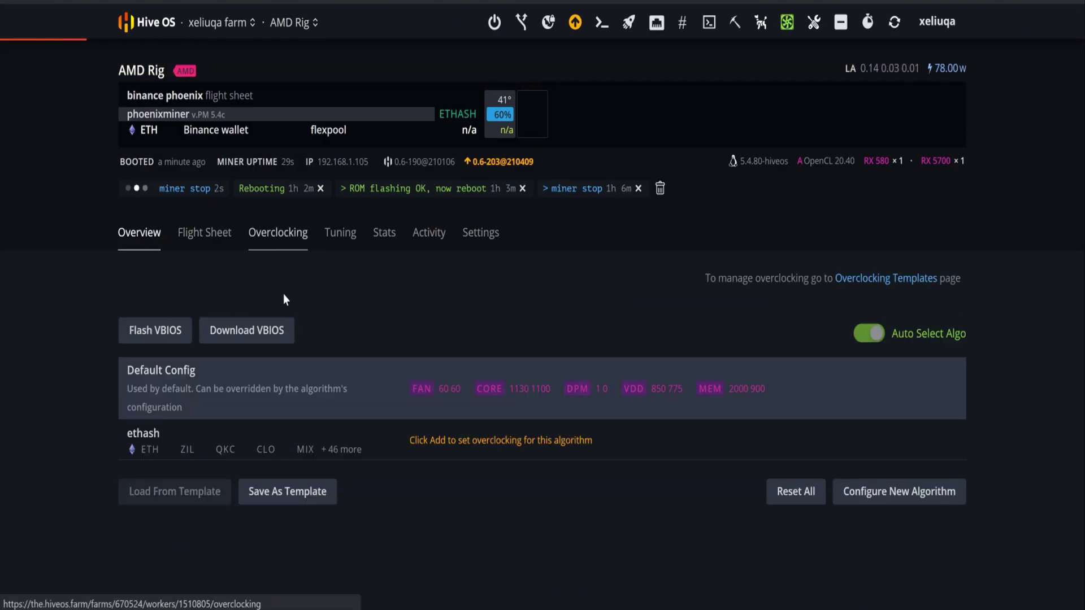
click(169, 338)
click(354, 255)
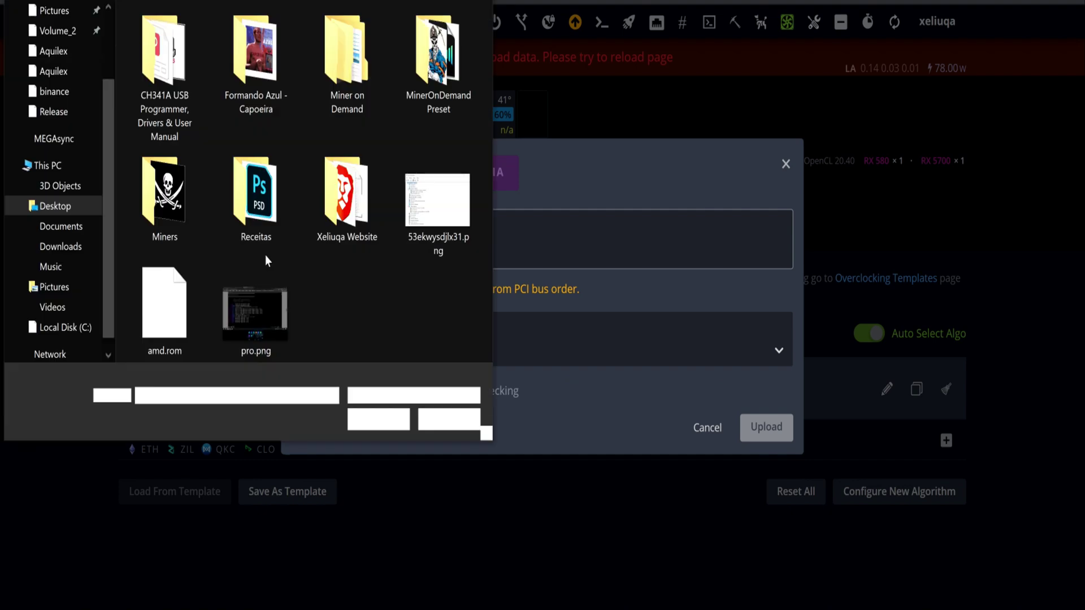
double_click(165, 303)
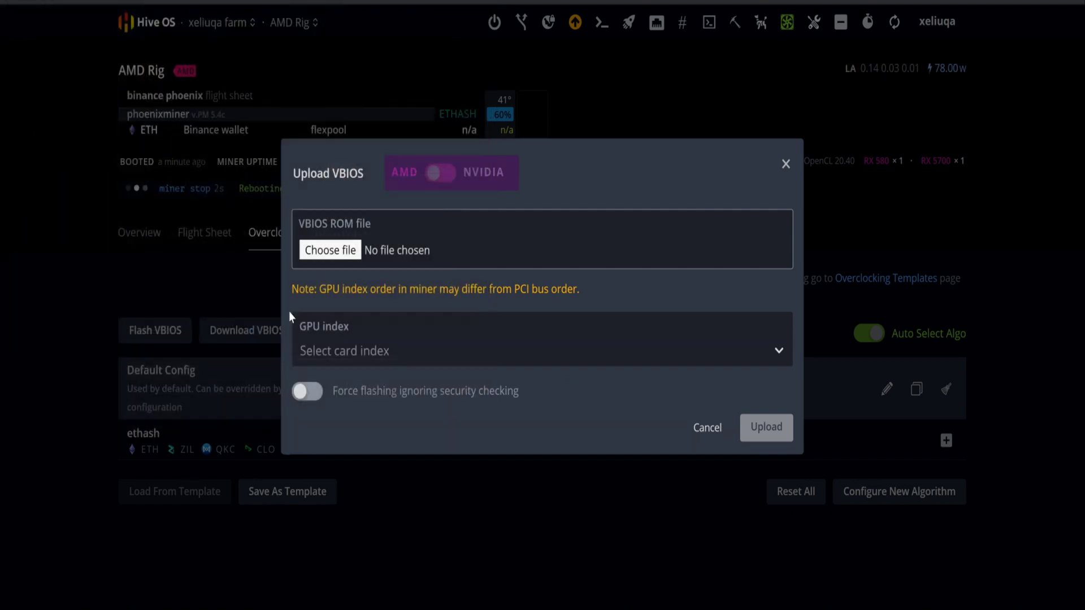
click(447, 357)
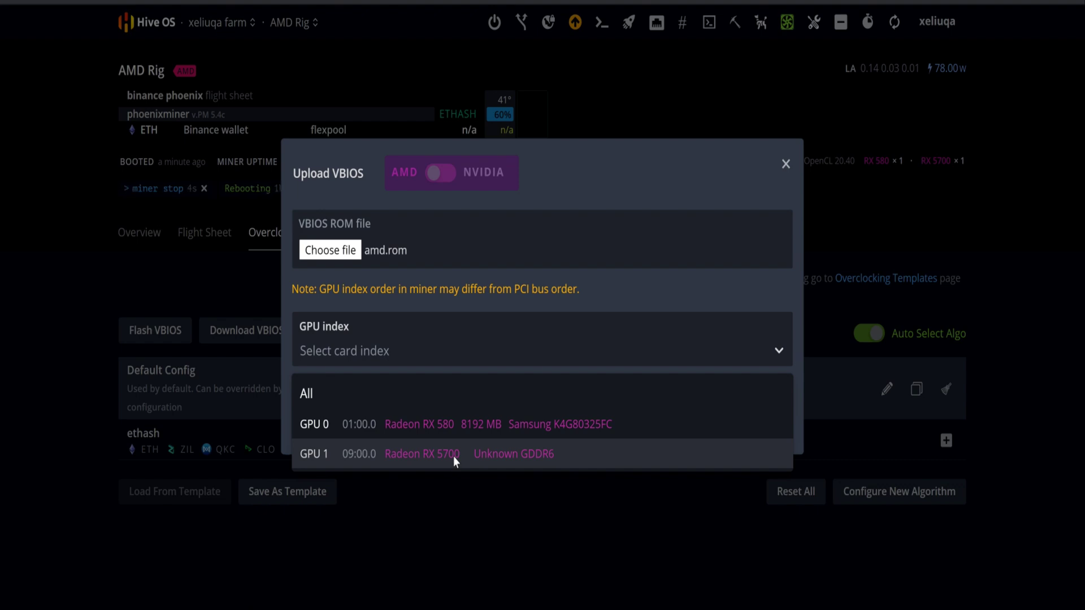
click(501, 456)
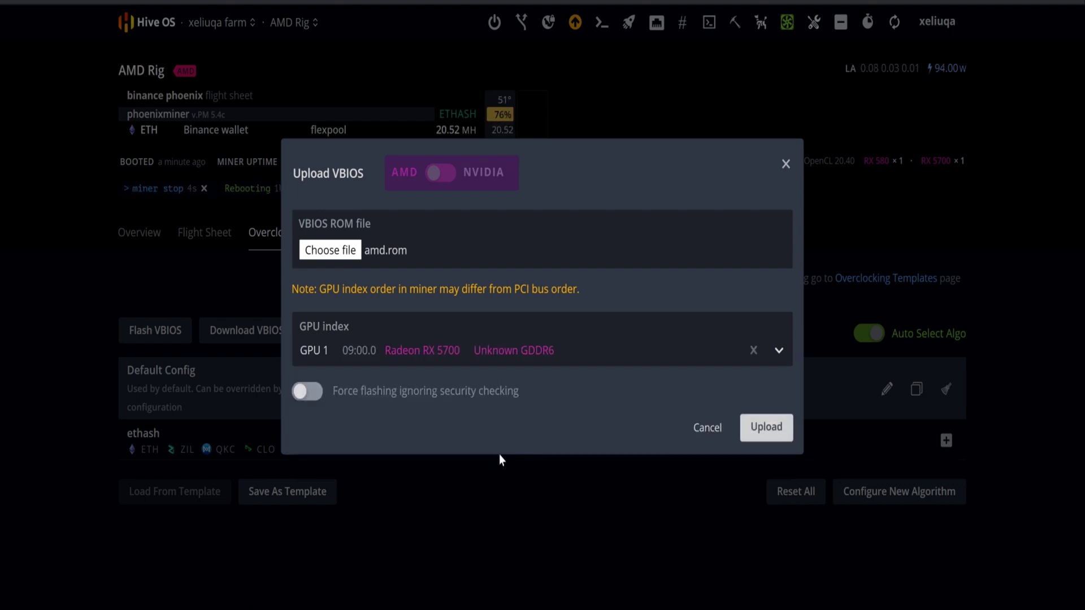
click(772, 435)
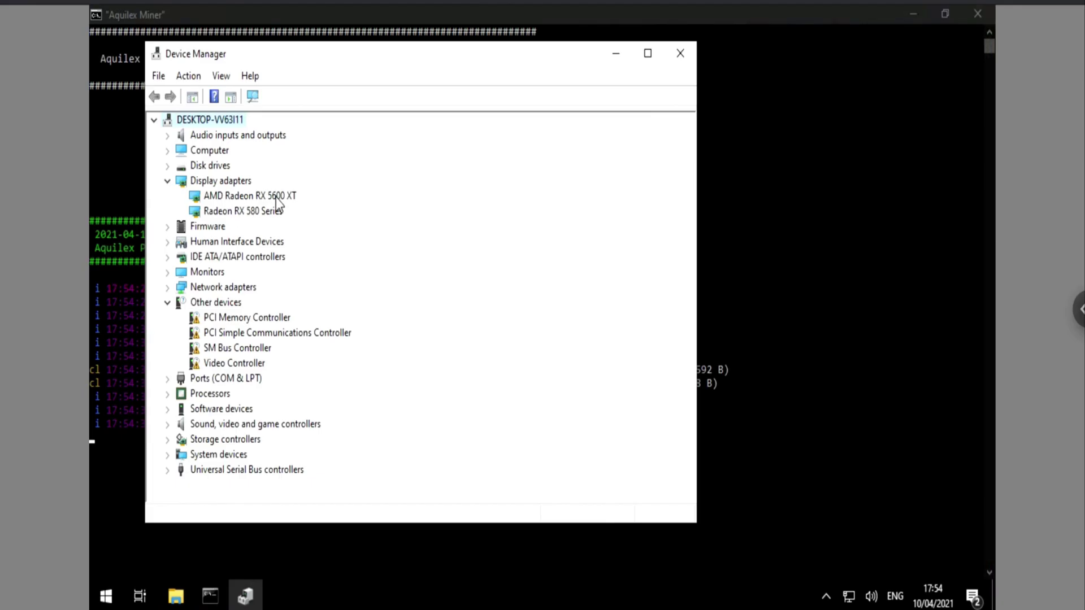
- Confirm the RX 5600 XT under Display adapters, close Device Manager, and open AMD Radeon Software
click(277, 198)
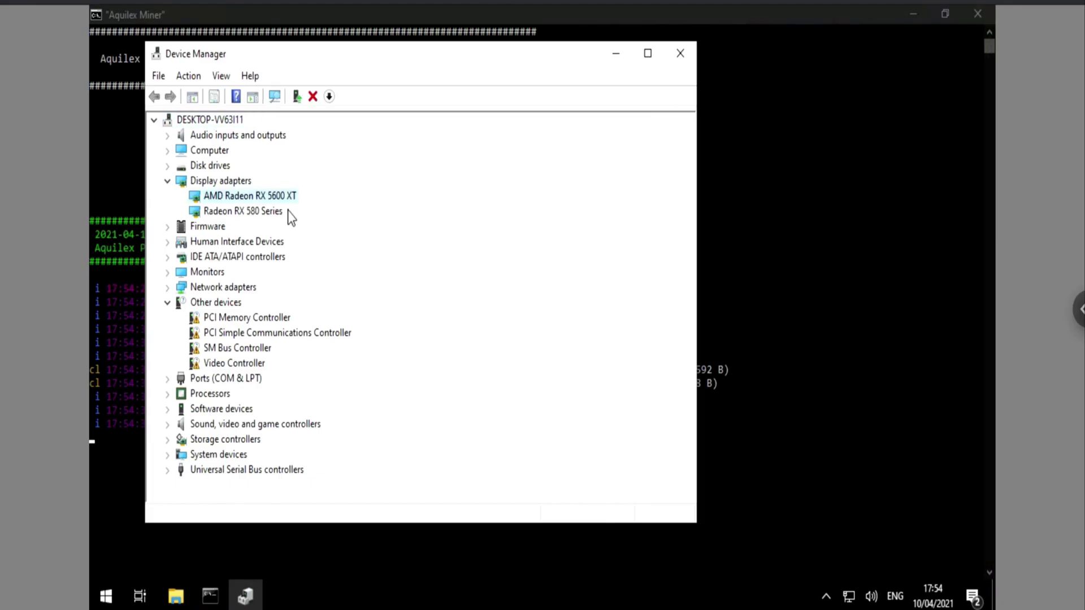
click(681, 53)
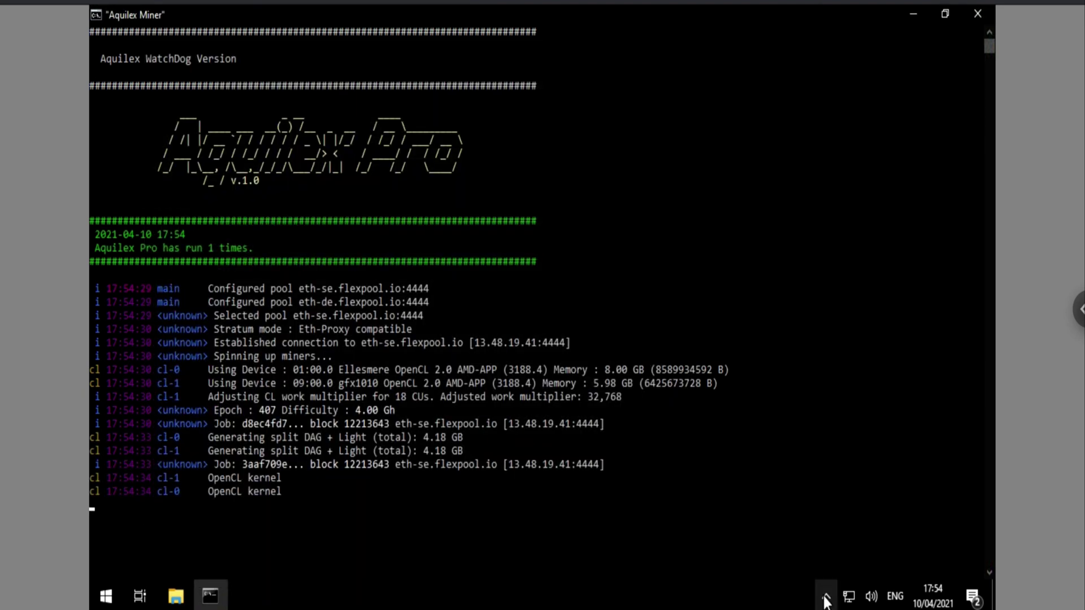
click(826, 596)
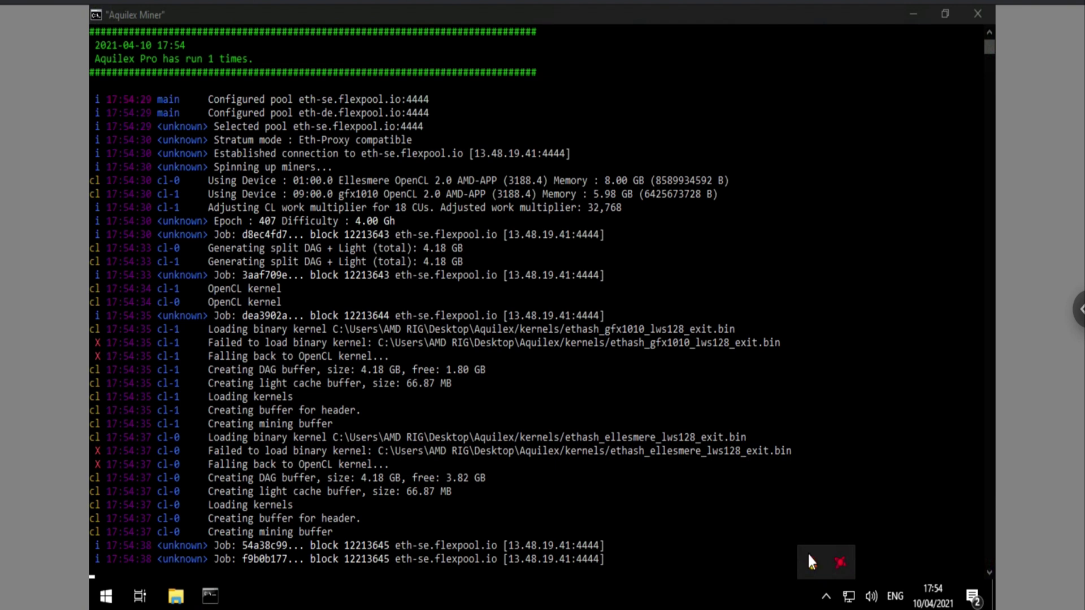
click(838, 559)
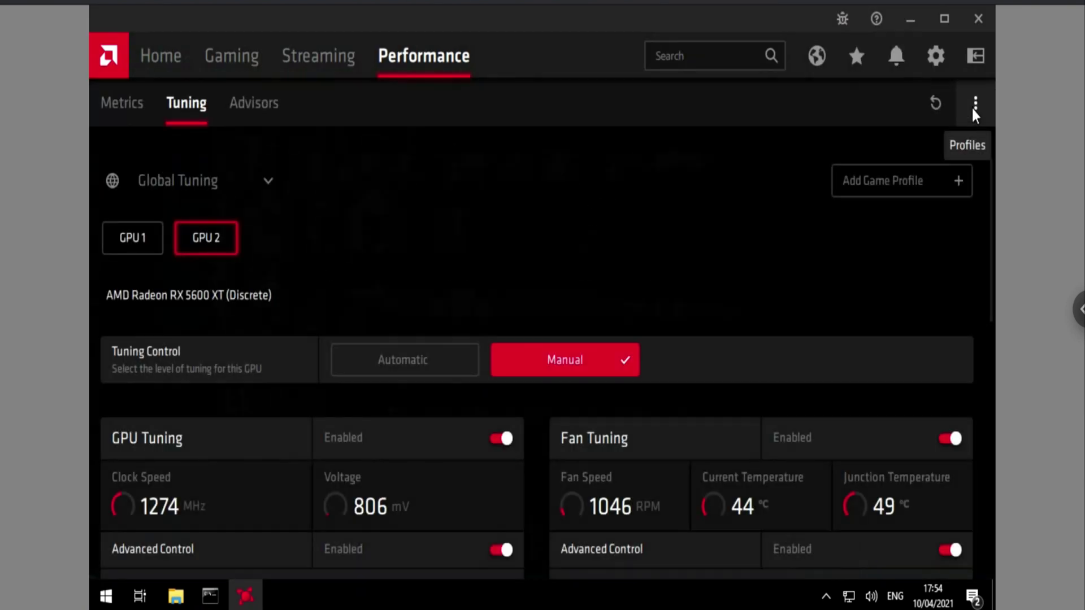
- Load the saved 5600 tuning profile onto the RX 5600 XT (GPU 2)
click(974, 106)
click(920, 146)
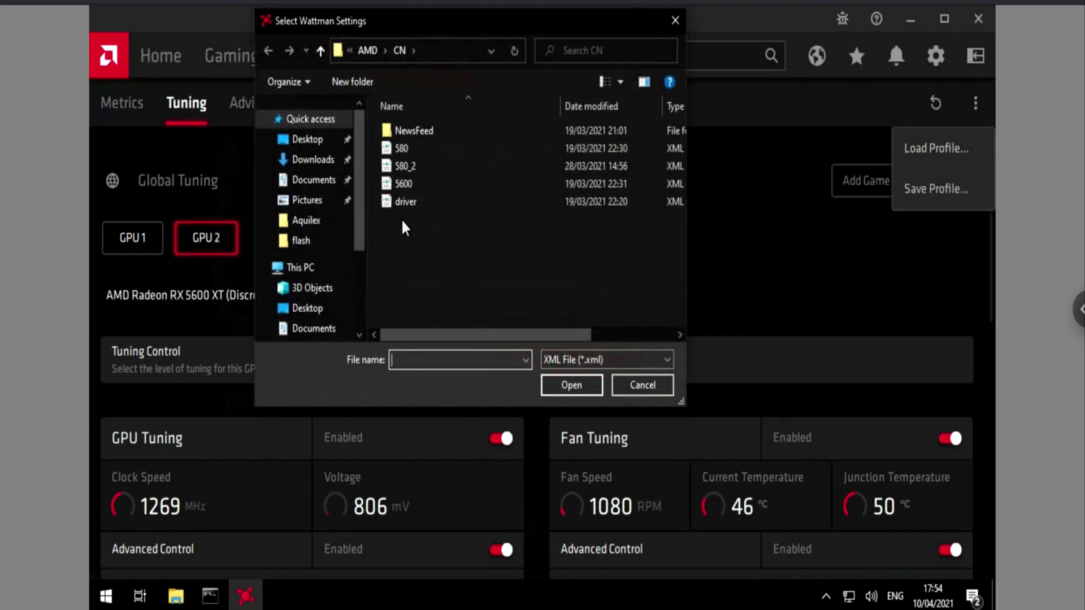
click(399, 186)
double_click(399, 187)
- Load the 580_2 tuning profile onto the RX 580 (GPU 1) and close Radeon Software
click(133, 238)
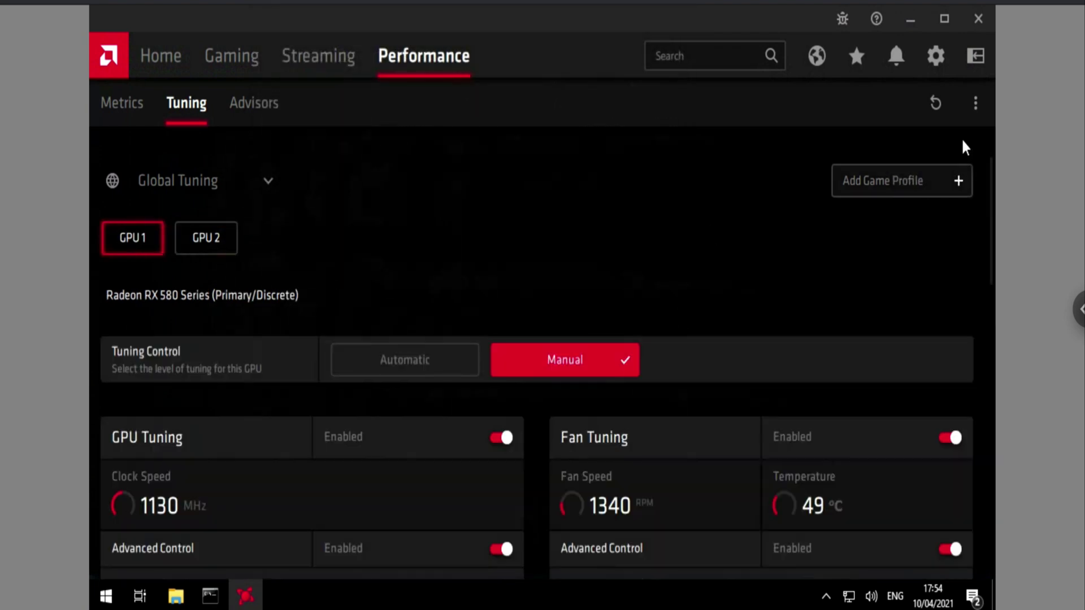
click(976, 107)
click(939, 159)
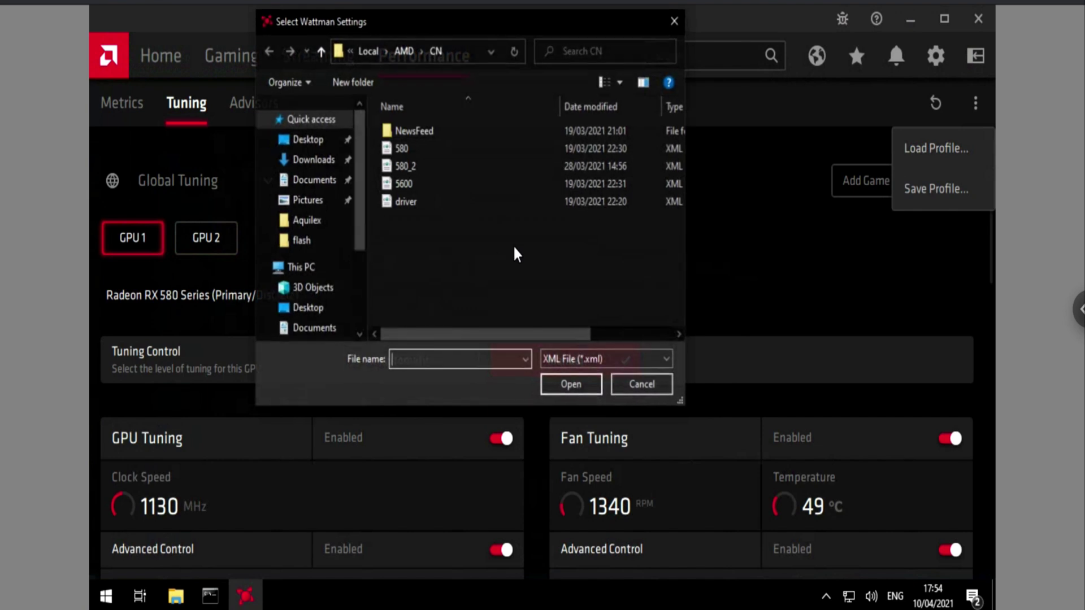
click(405, 166)
double_click(404, 166)
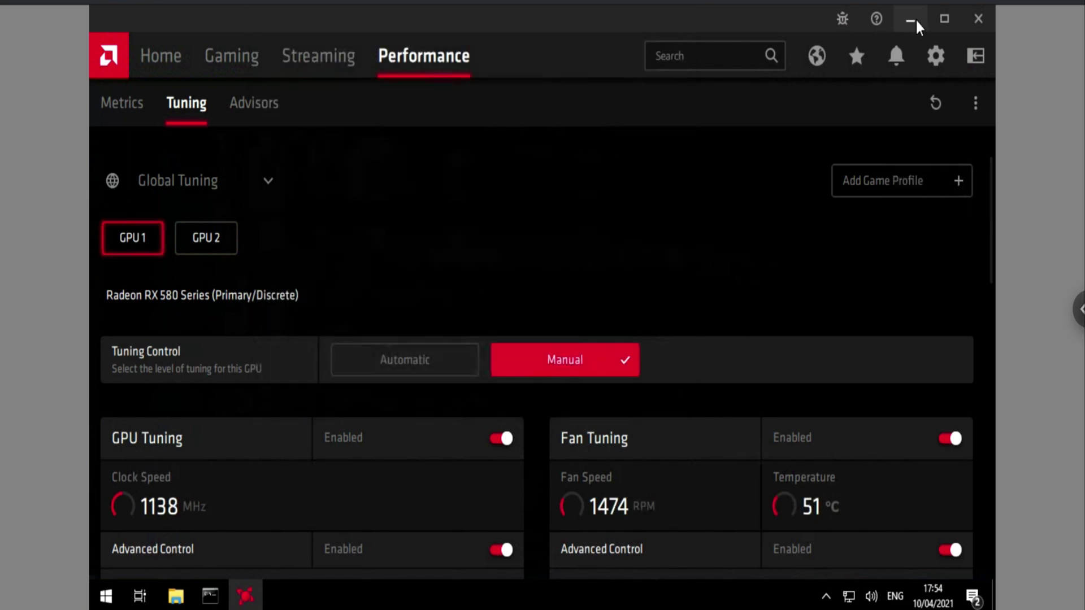
click(978, 19)
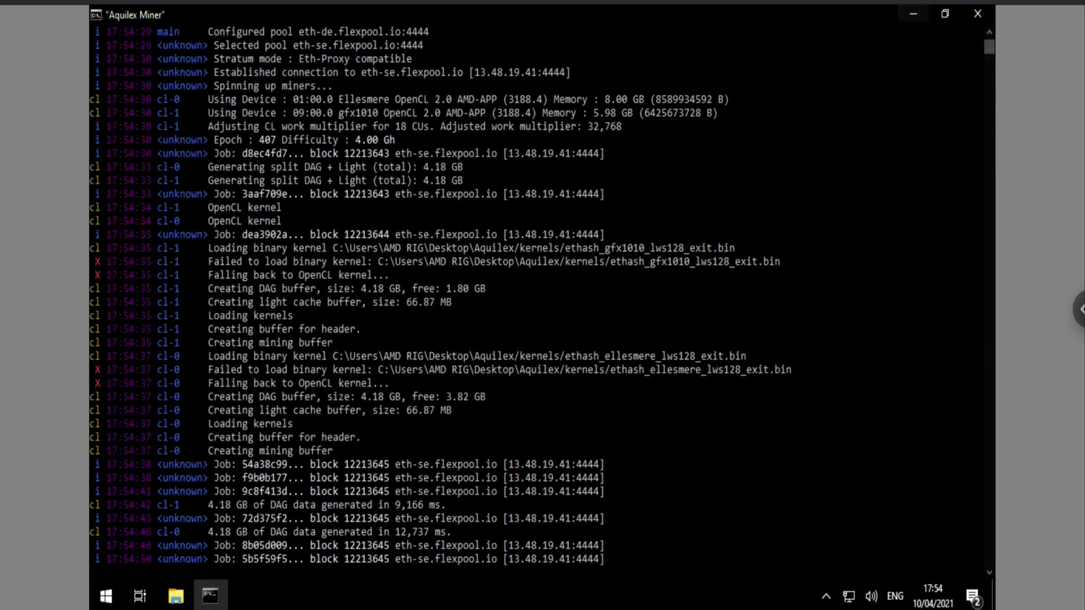